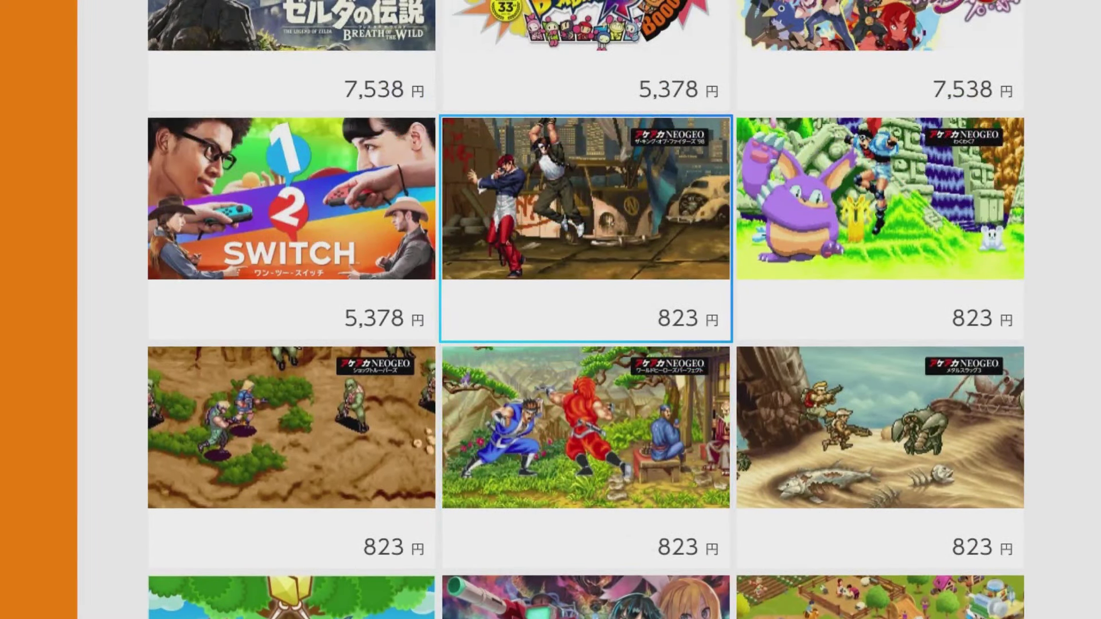
{"action": "key", "text": "Up"}
Step: Move up, left and down through the store's game tiles
{"action": "key", "text": "Left"}
{"action": "key", "text": "Down"}
{"action": "key", "text": "Down"}
{"action": "key", "text": "Down"}
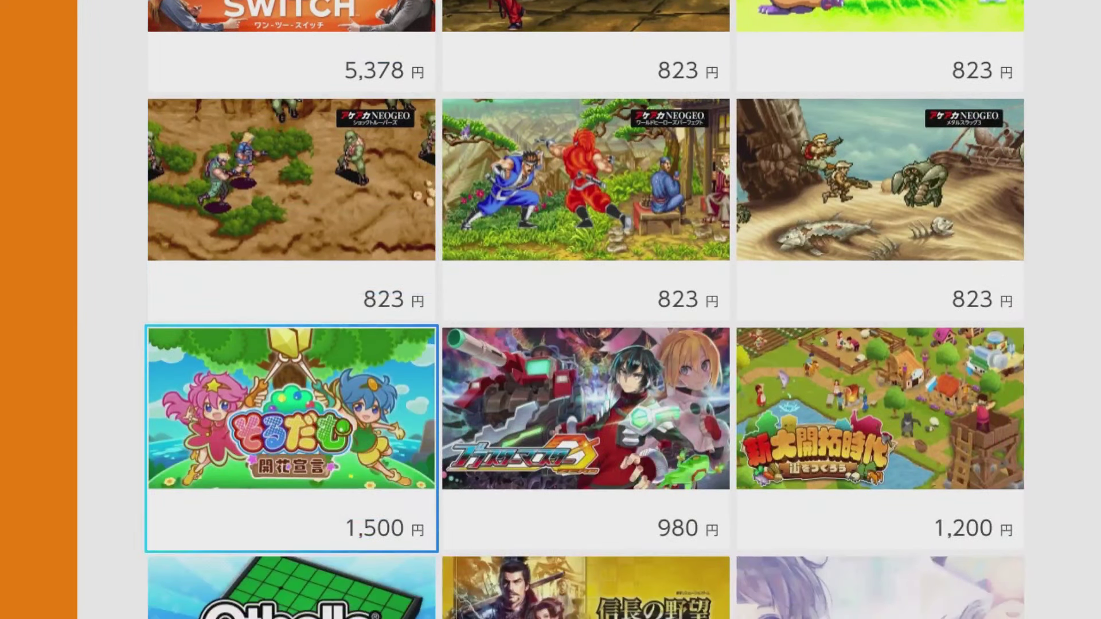
{"action": "key", "text": "Down"}
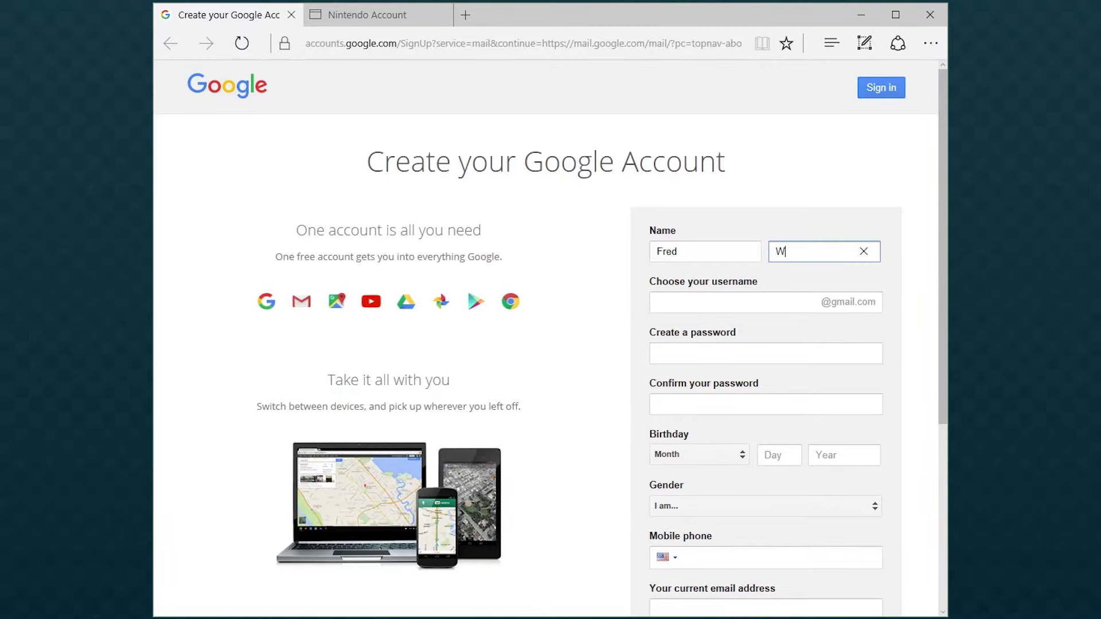
{"action": "type", "text": "stJapan"}
Step: Fill in the Google password fields, January birth month, birth date and Male gender
{"action": "key", "text": "Tab"}
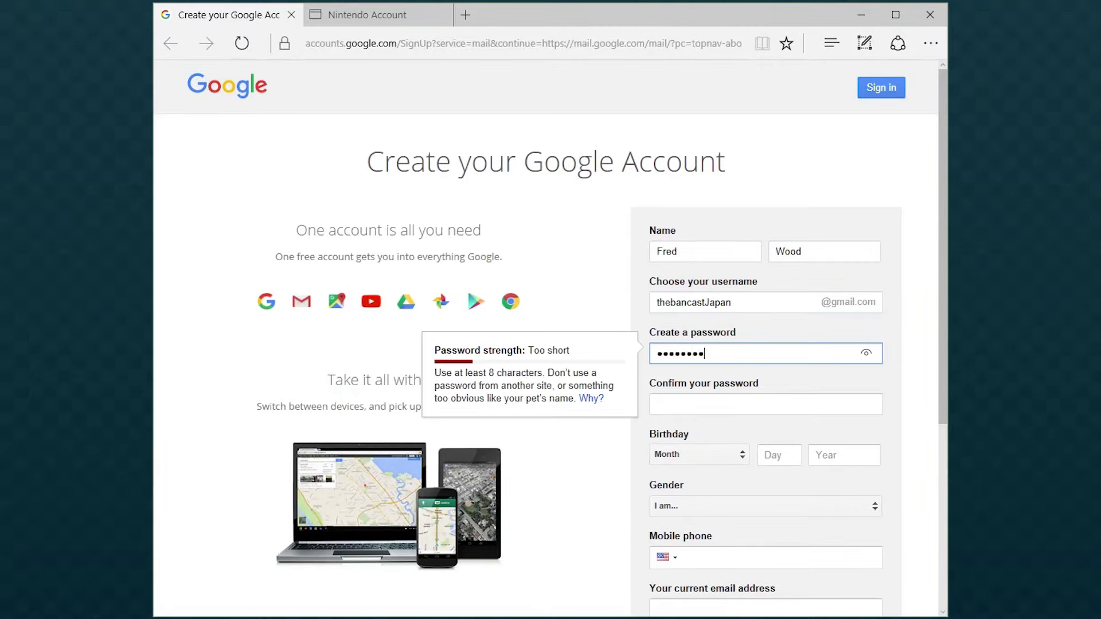
{"action": "key", "text": "Tab"}
{"action": "type", "text": "•••••••••"}
{"action": "key", "text": "Tab"}
{"action": "key", "text": "alt+Down"}
{"action": "key", "text": "Return"}
{"action": "key", "text": "Tab"}
{"action": "type", "text": "151987"}
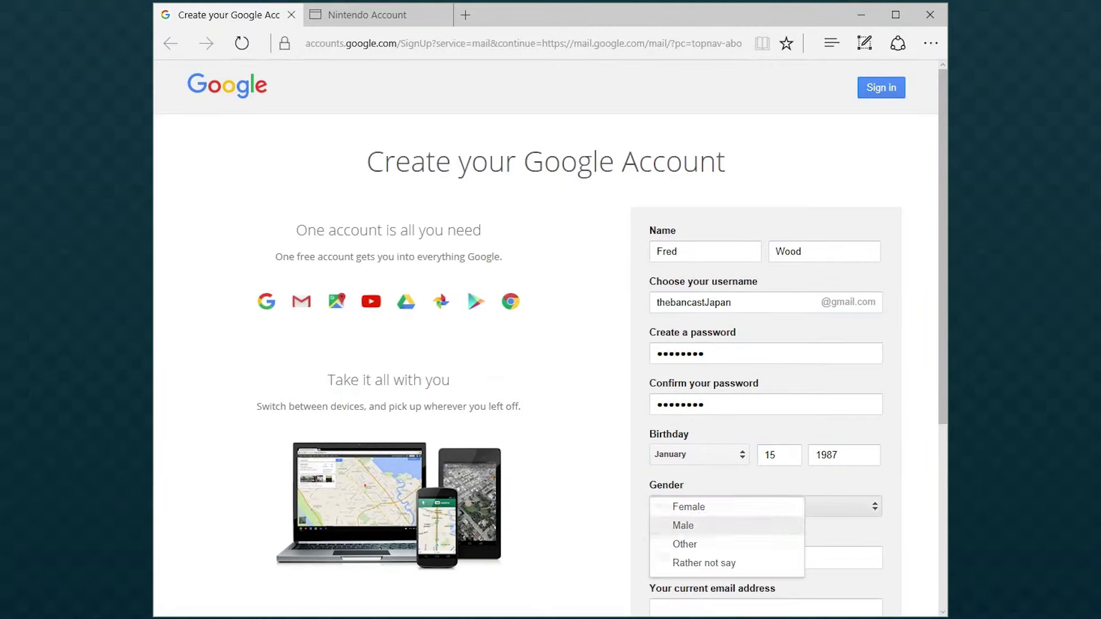
{"action": "key", "text": "Return"}
{"action": "key", "text": "Tab"}
{"action": "scroll", "coordinate": [855, 586], "scroll_direction": "down", "scroll_amount": 2}
Step: Accept the privacy terms to create the Gmail account and switch to Nintendo Account
{"action": "left_click", "coordinate": [853, 522]}
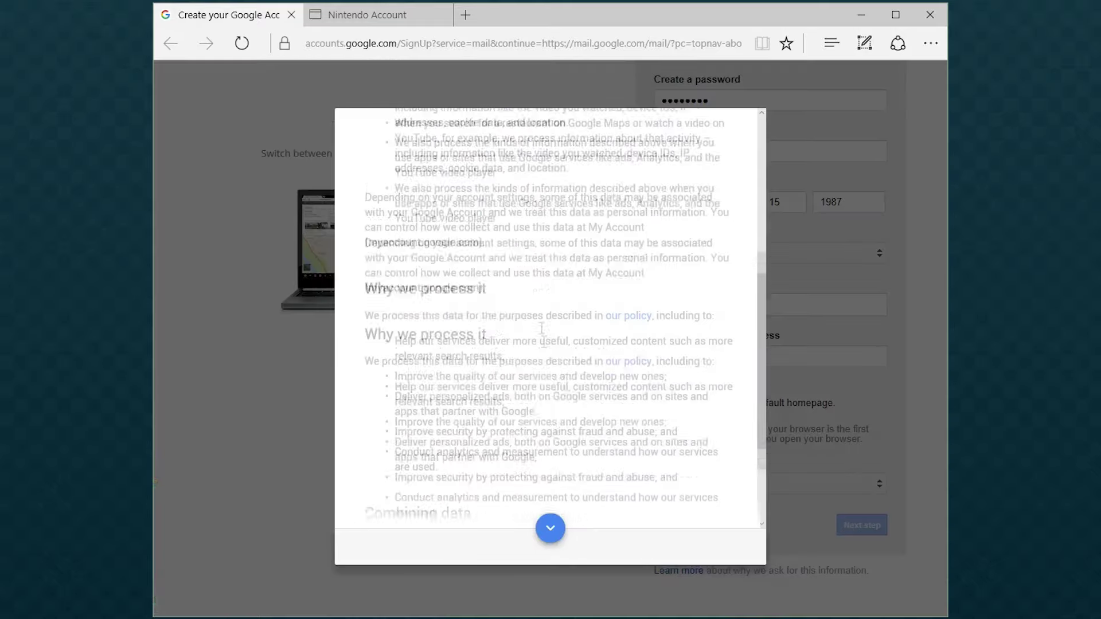
{"action": "scroll", "coordinate": [719, 430], "scroll_direction": "down", "scroll_amount": 10}
{"action": "left_click", "coordinate": [719, 550]}
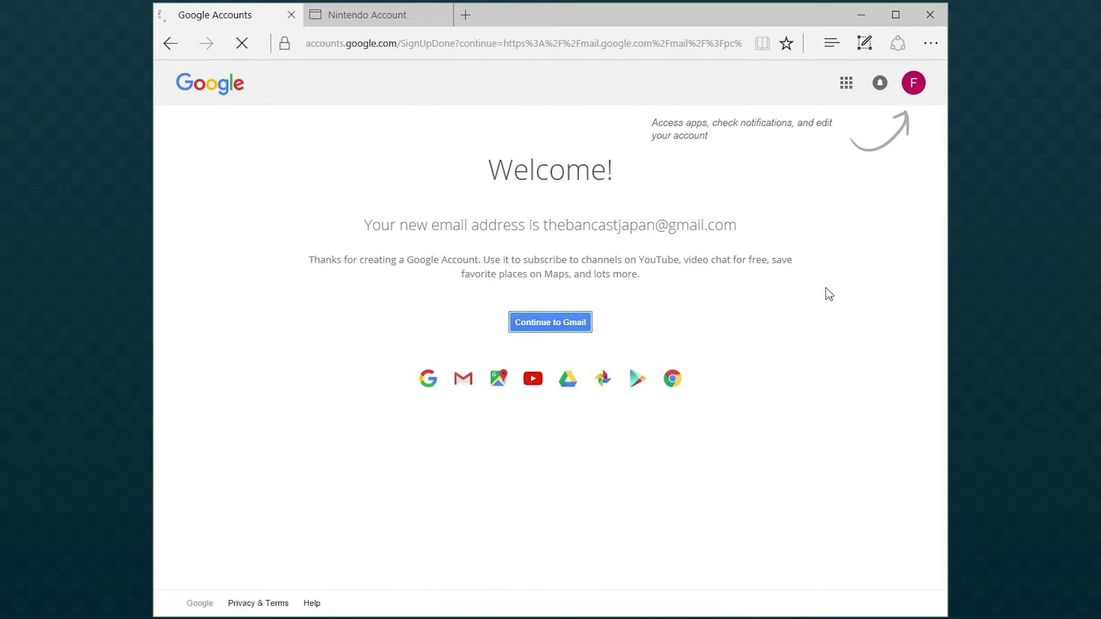
{"action": "key", "text": "ctrl+Tab"}
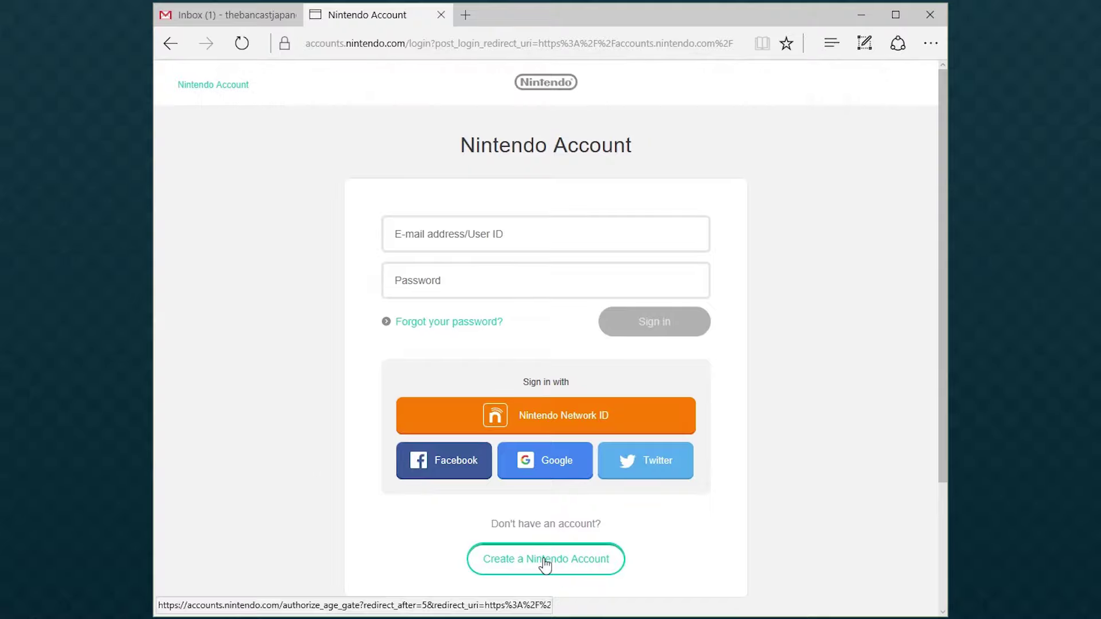
Step: Enter and submit the birth date 15 January 1987
{"action": "left_click", "coordinate": [457, 282]}
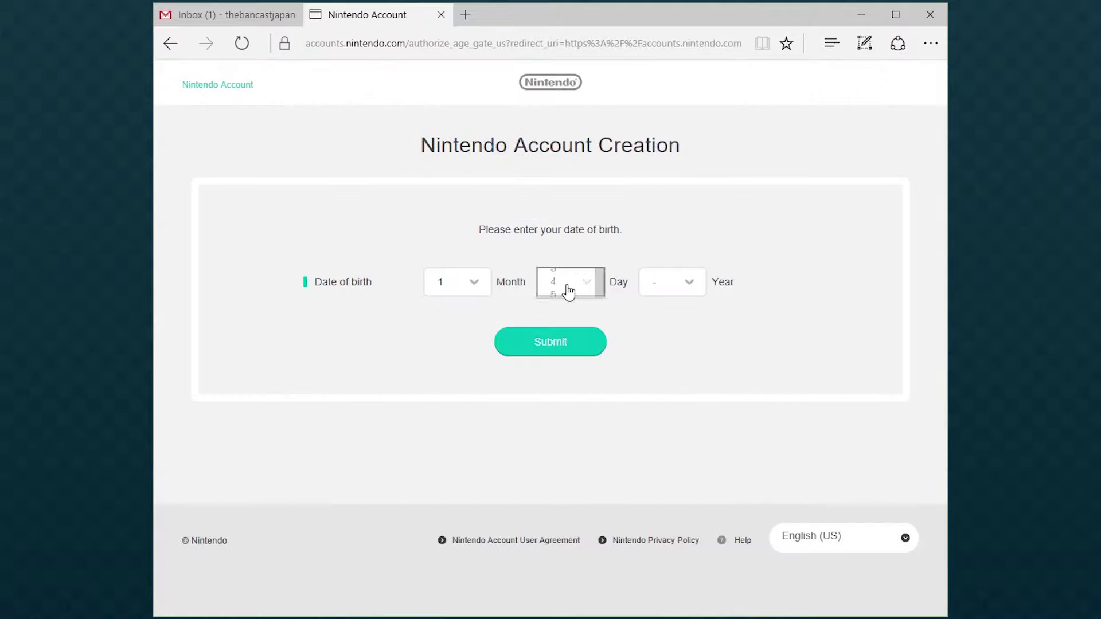
{"action": "left_click", "coordinate": [566, 286]}
{"action": "left_click", "coordinate": [557, 427]}
{"action": "left_click", "coordinate": [669, 282]}
{"action": "scroll", "coordinate": [671, 337], "scroll_direction": "down", "scroll_amount": 3}
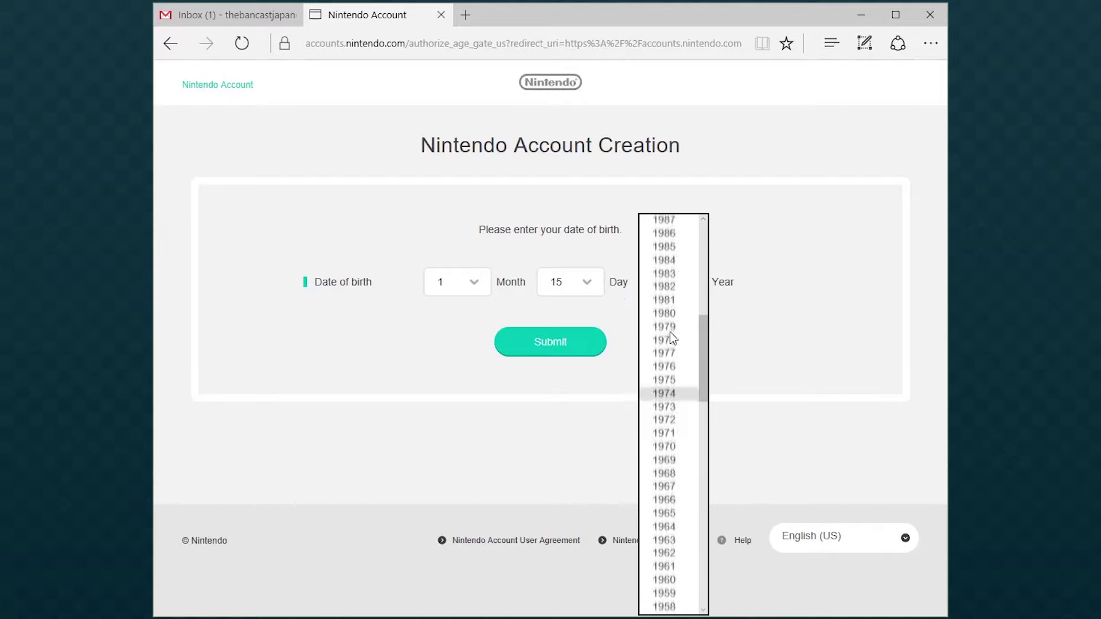
{"action": "left_click", "coordinate": [667, 221]}
{"action": "left_click", "coordinate": [555, 349]}
{"action": "type", "text": "(JP)"}
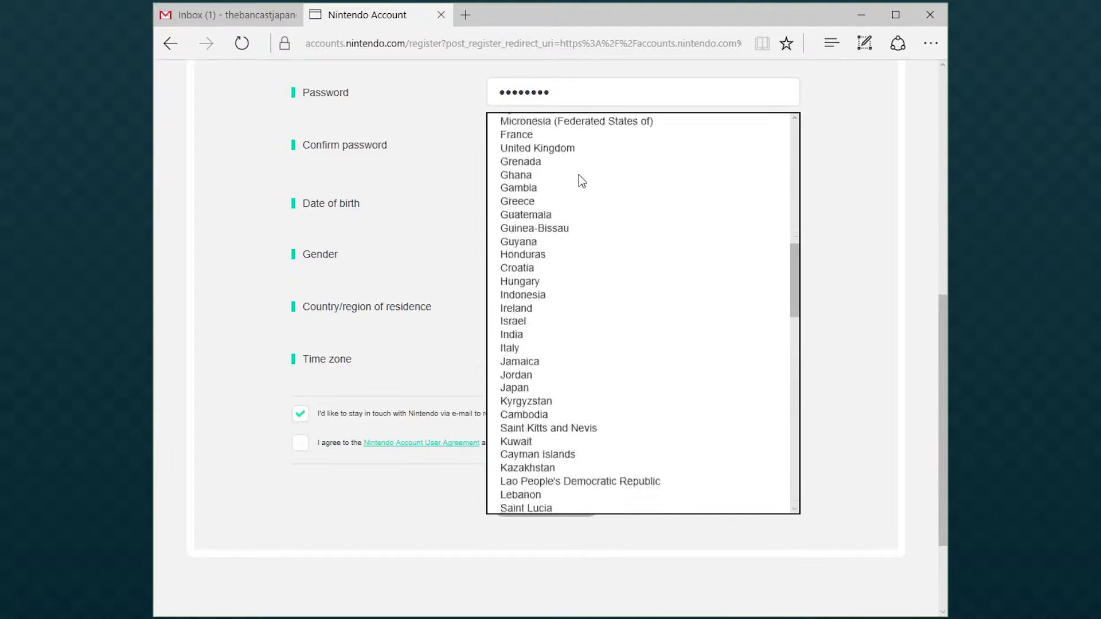
{"action": "scroll", "coordinate": [569, 215], "scroll_direction": "up", "scroll_amount": 5}
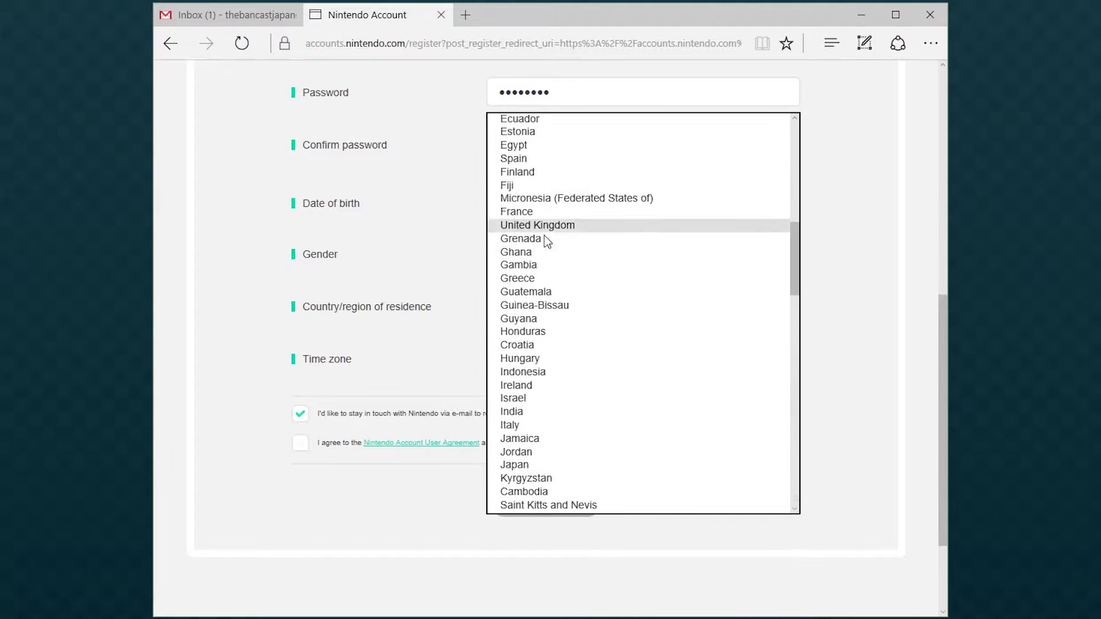
Step: Submit the registration with Japan as the country and open the Nintendo verification e-mail
{"action": "left_click", "coordinate": [528, 469]}
{"action": "left_click", "coordinate": [557, 515]}
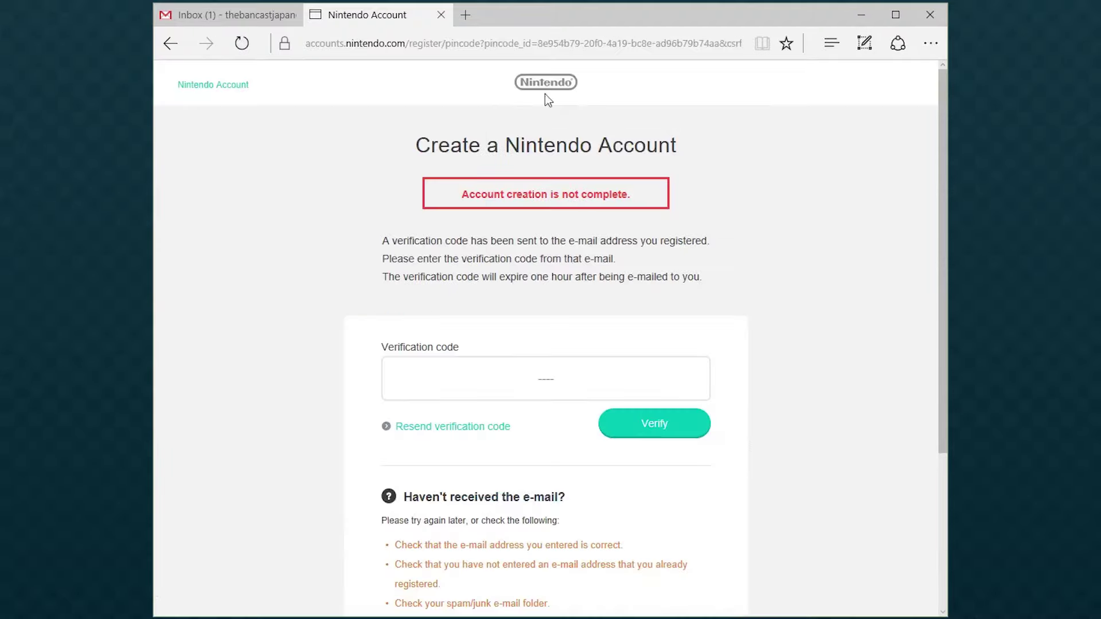
{"action": "left_click", "coordinate": [248, 19]}
{"action": "left_click", "coordinate": [595, 199]}
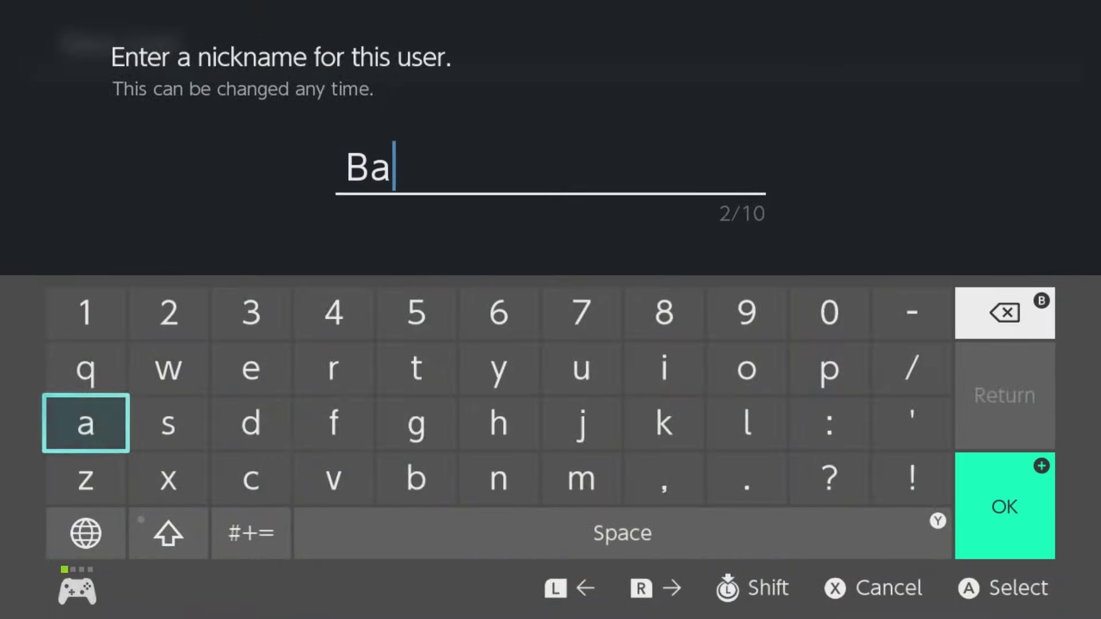
{"action": "type", "text": "-JP"}
Step: Add user Bancast-JP and sign in with the Nintendo Account e-mail and password
{"action": "key", "text": "Return"}
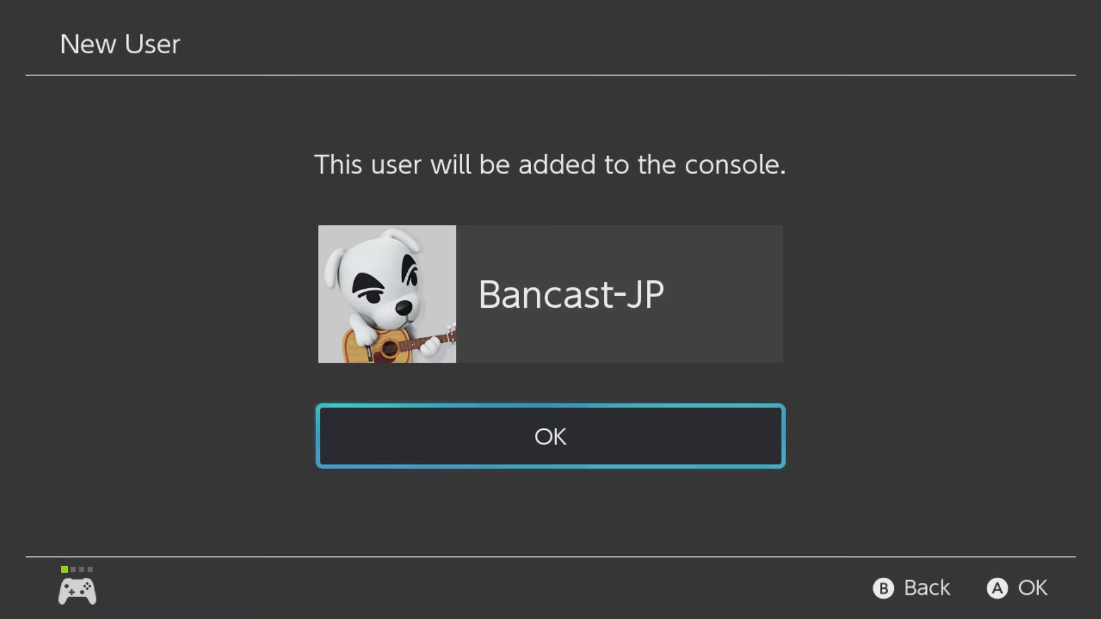
{"action": "key", "text": "Return"}
{"action": "key", "text": "Up"}
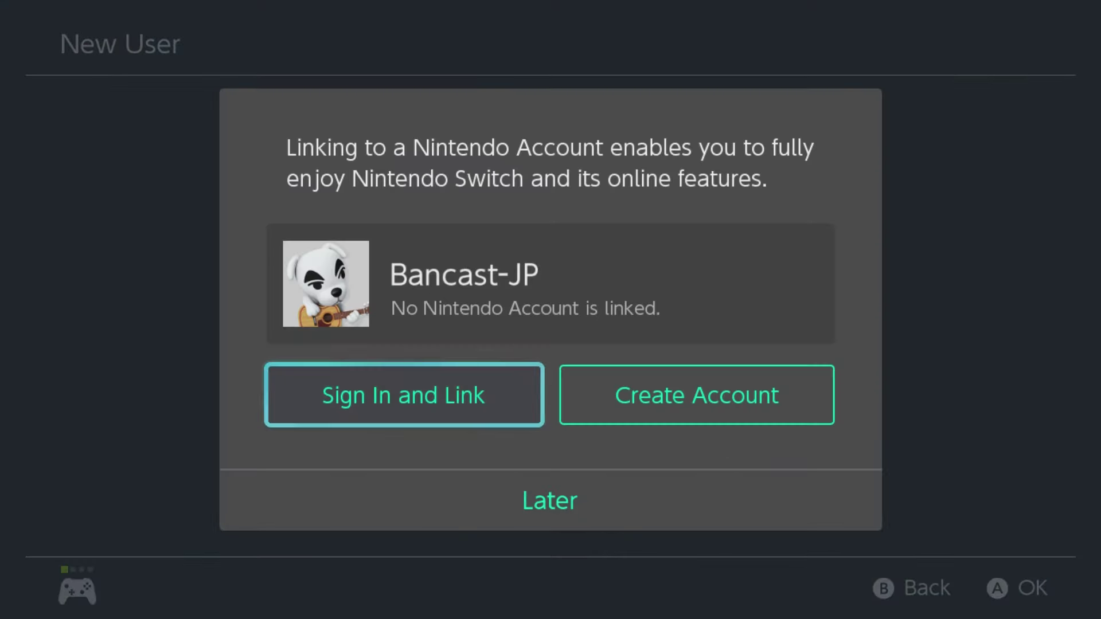
{"action": "key", "text": "Return"}
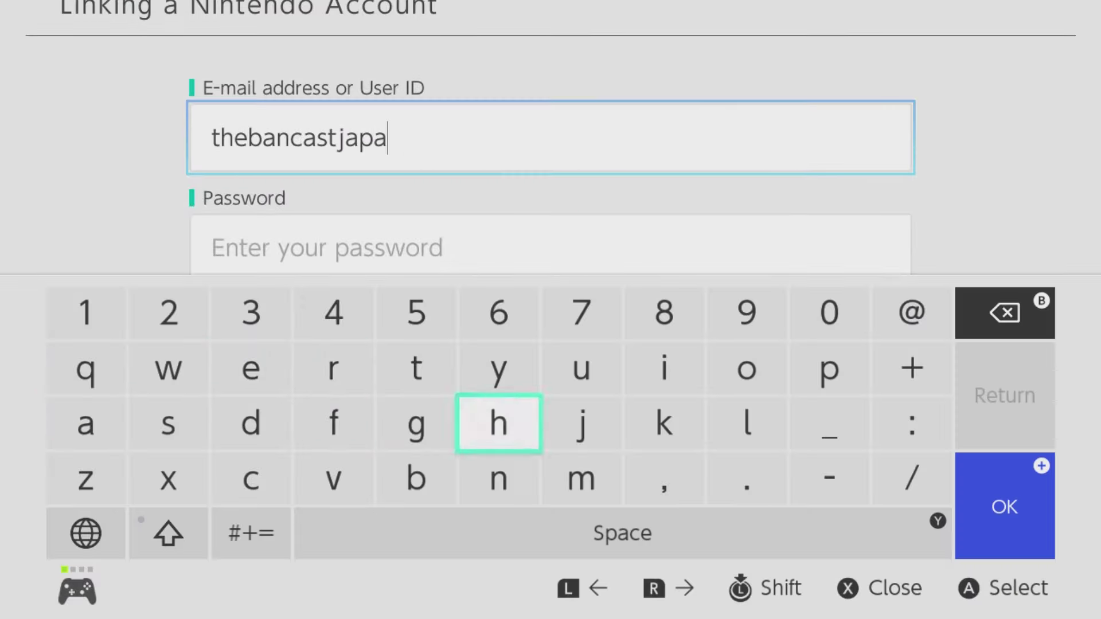
{"action": "key", "text": "Return"}
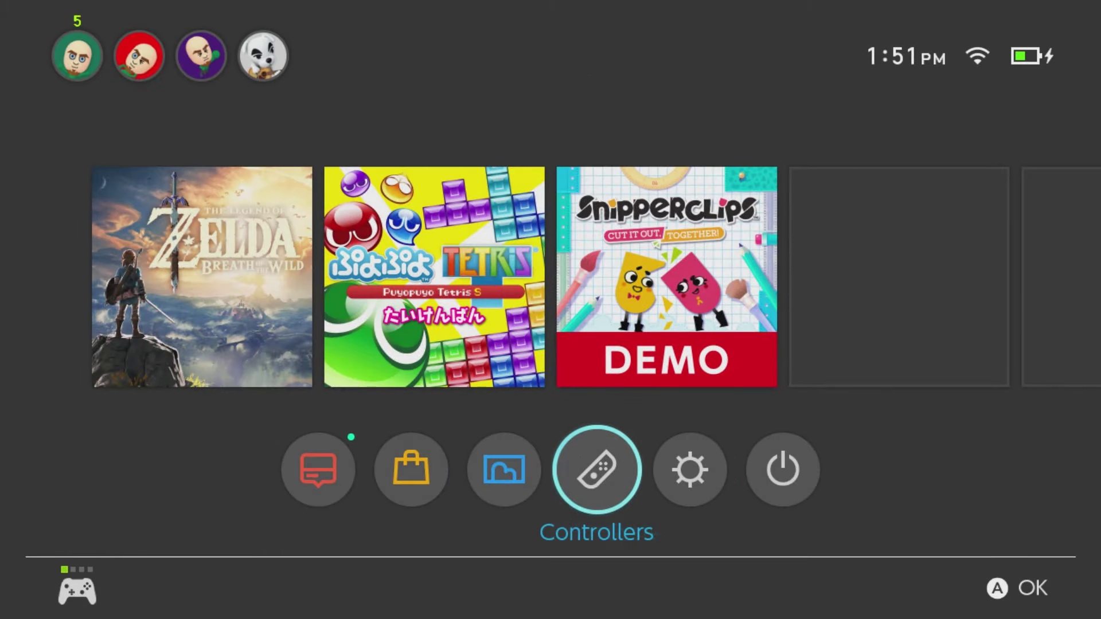
Step: Open the Nintendo eShop from the HOME Menu as Bancast-JP
{"action": "key", "text": "Return"}
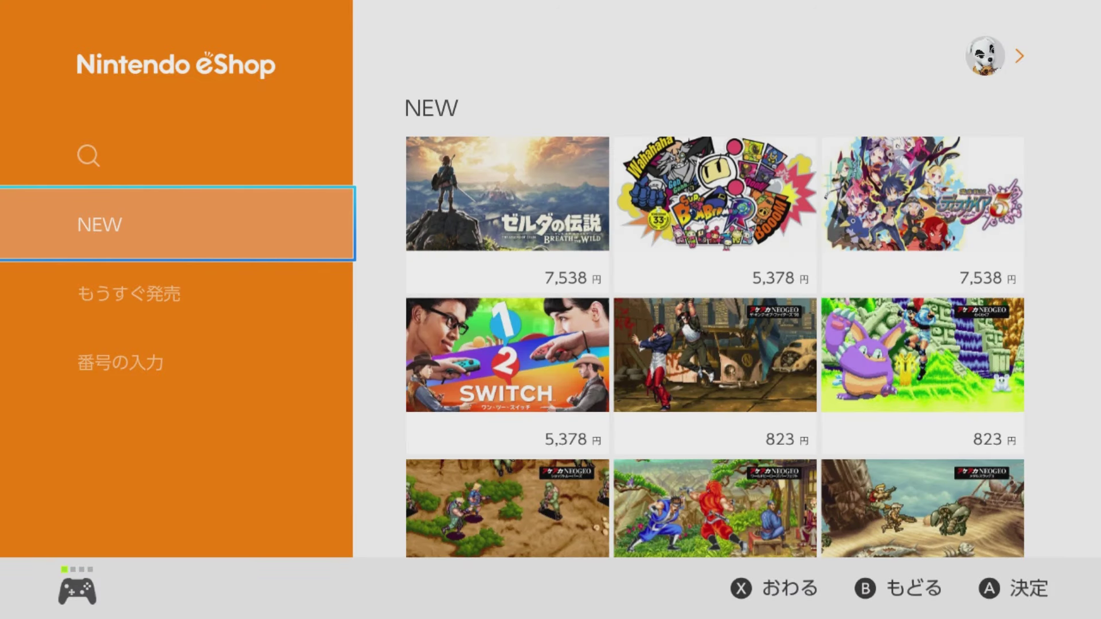
Step: Move from the NEW sidebar into the grid to the Puyo Puyo Tetris S tile
{"action": "key", "text": "Right"}
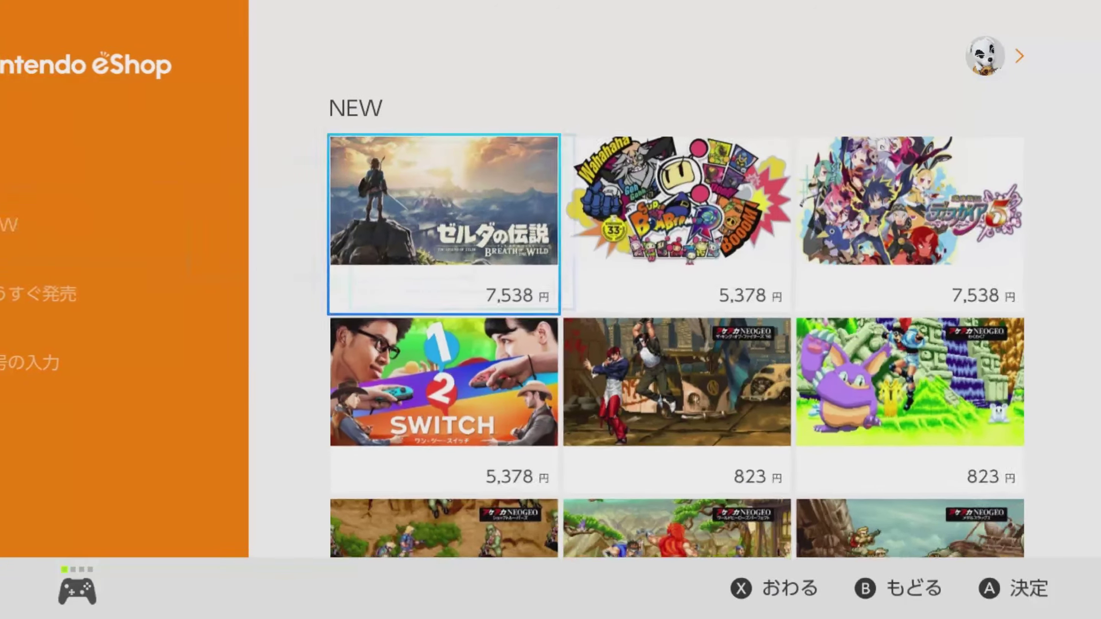
{"action": "key", "text": "Down"}
{"action": "key", "text": "Down"}
{"action": "key", "text": "Down"}
{"action": "key", "text": "Down"}
{"action": "key", "text": "Down"}
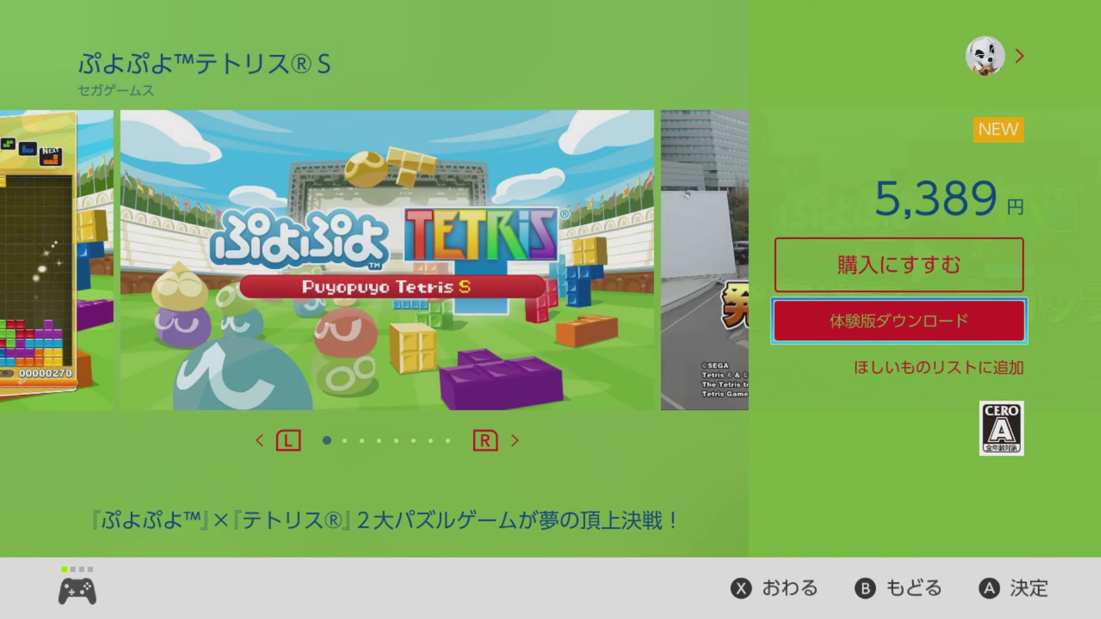
Step: Start the Puyo Puyo Tetris S demo download, dismiss the notice, and return to the grid
{"action": "key", "text": "Return"}
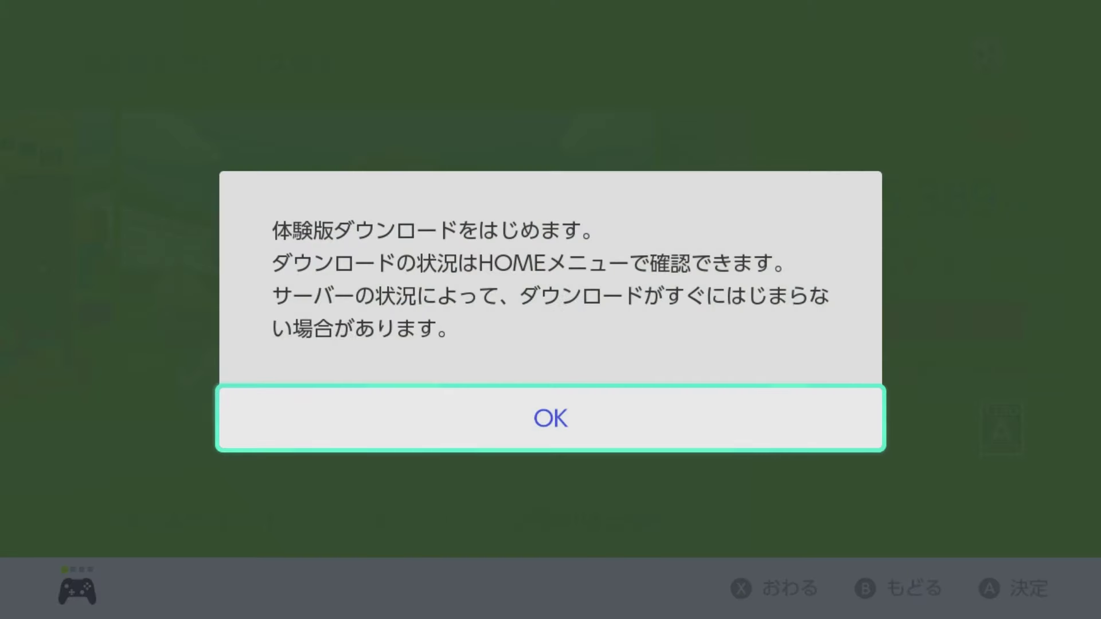
{"action": "key", "text": "Return"}
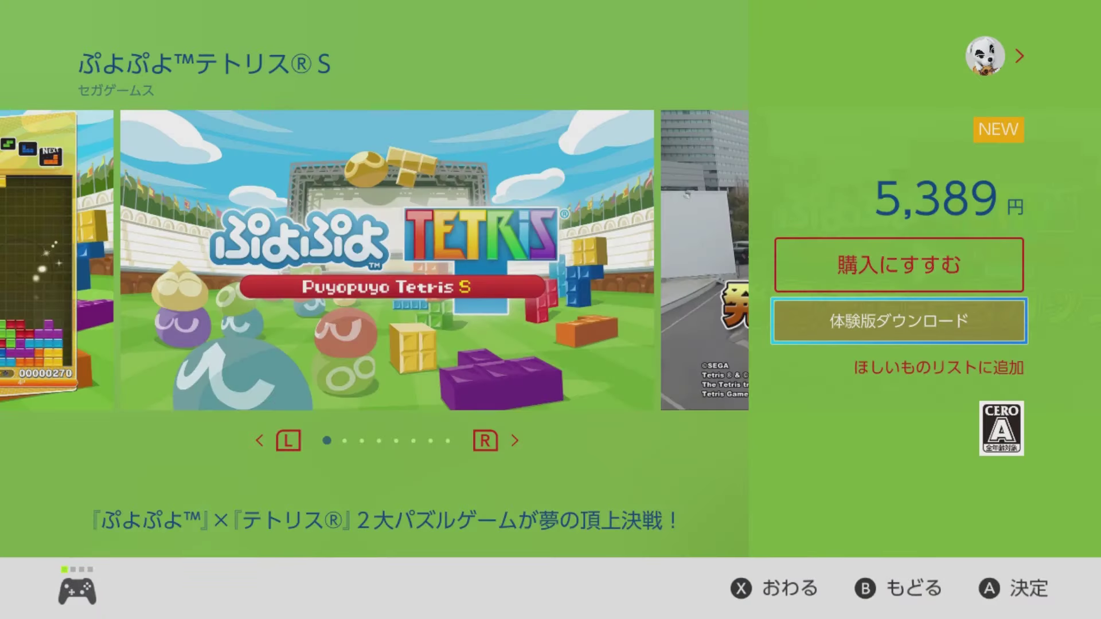
{"action": "key", "text": "Escape"}
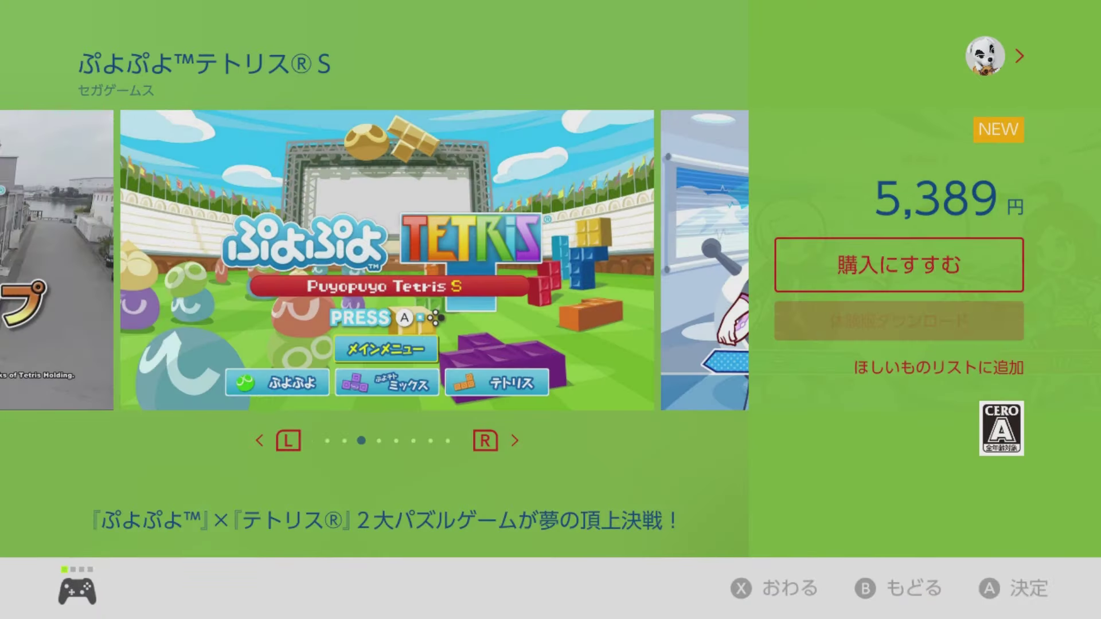
{"action": "key", "text": "Up"}
{"action": "key", "text": "Up"}
{"action": "key", "text": "Up"}
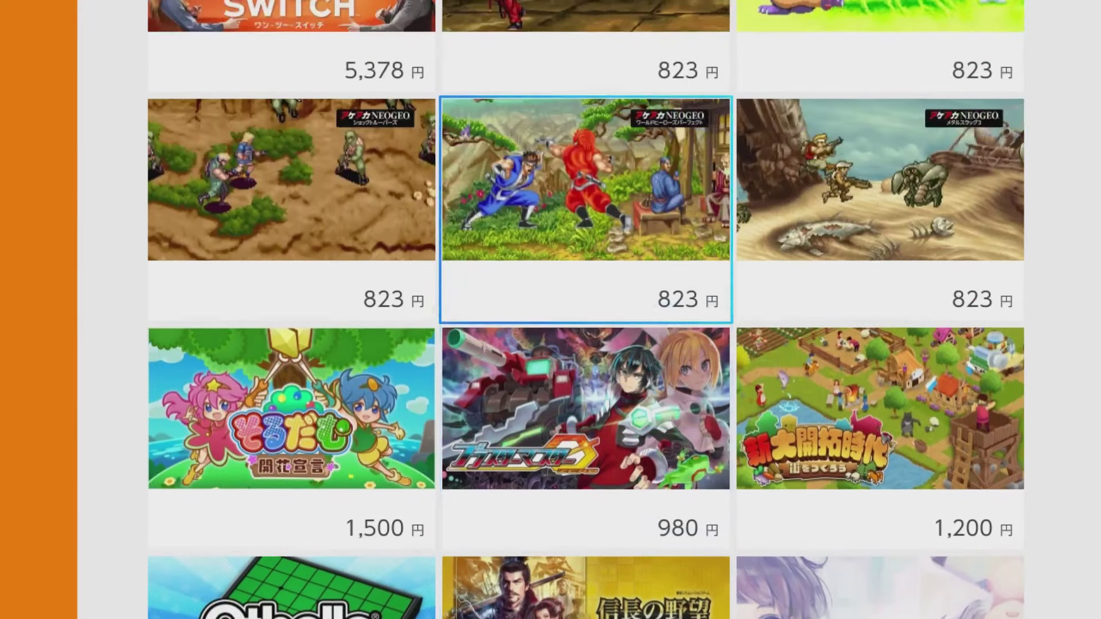